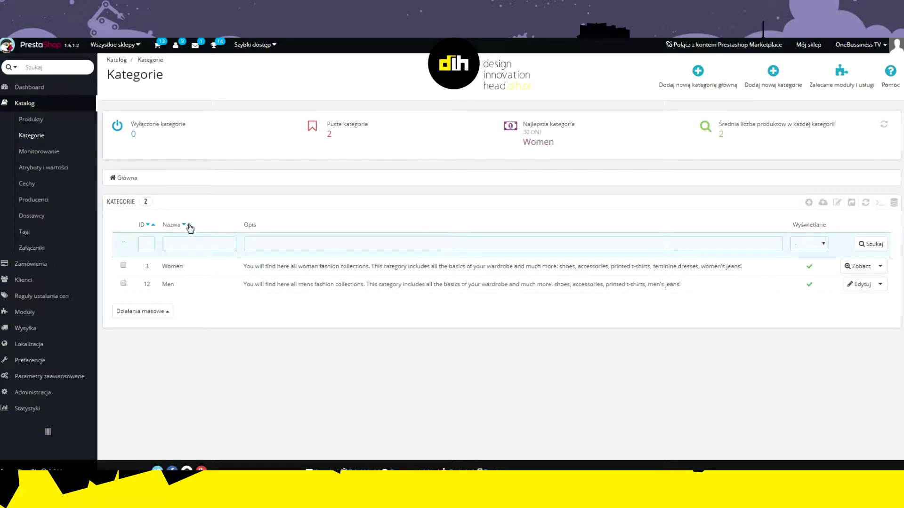
left_click(221, 244)
type("WOmen")
key("BackSpace")
key("BackSpace")
left_click(879, 266)
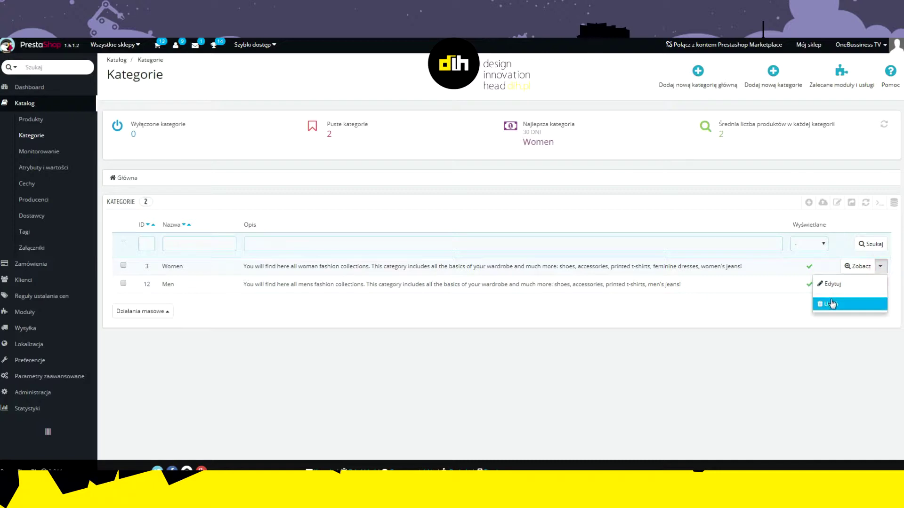
left_click(599, 364)
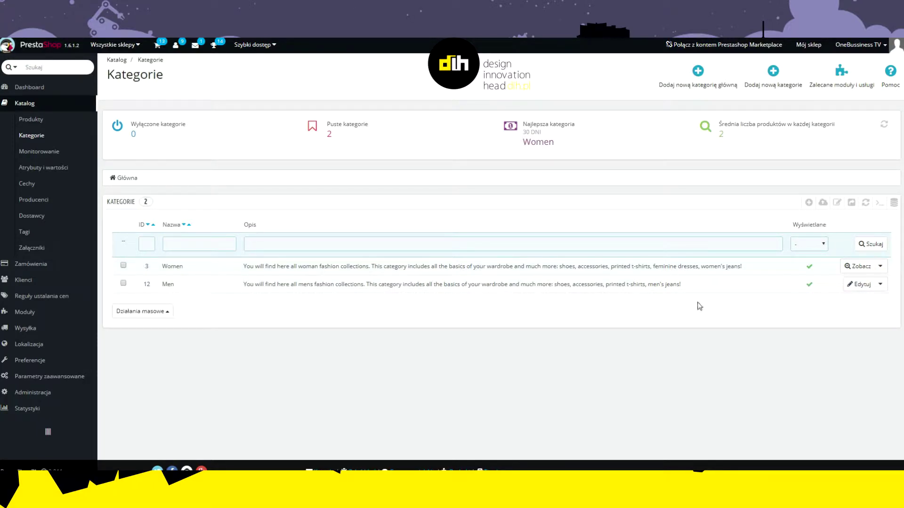
left_click(123, 265)
left_click(167, 313)
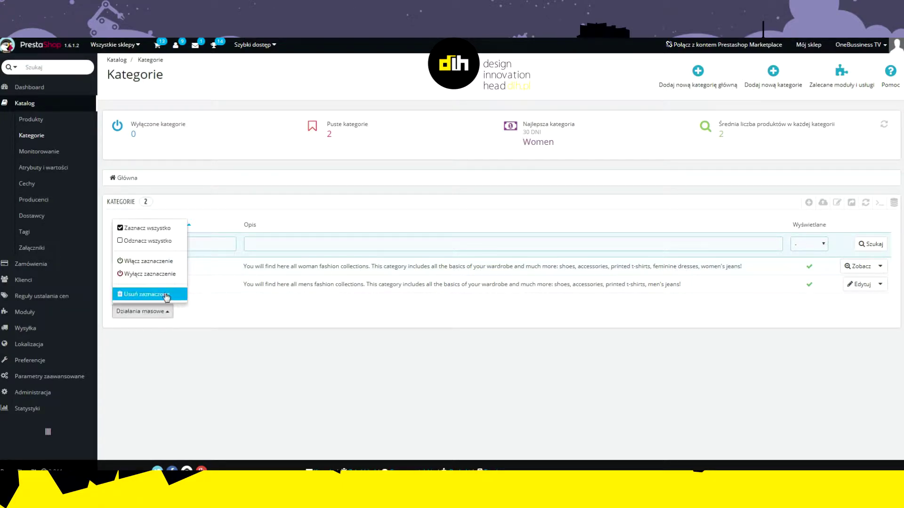
left_click(250, 342)
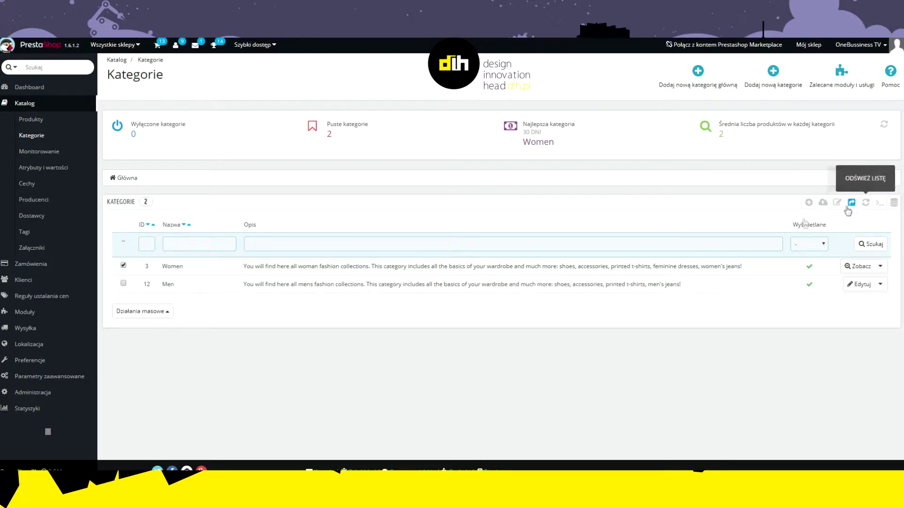
left_click(426, 390)
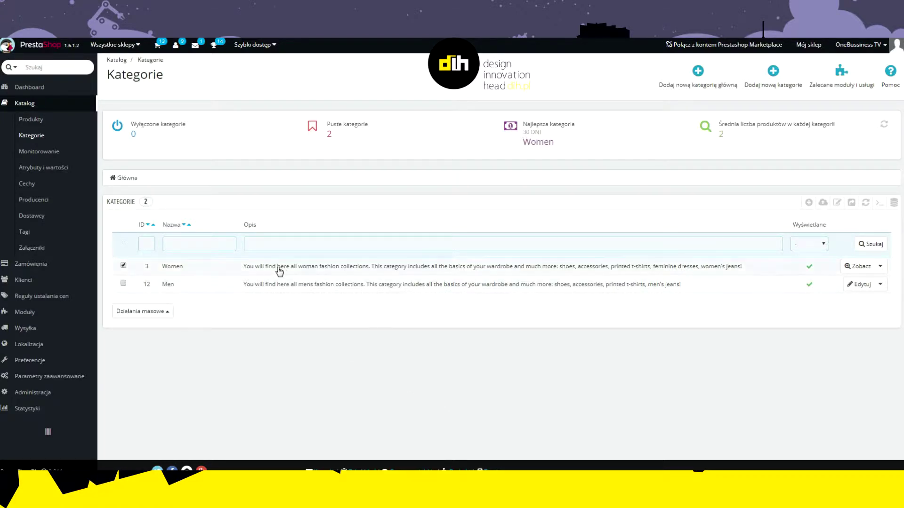
Open the Women category and start a new subcategory named "Meble".
left_click(312, 269)
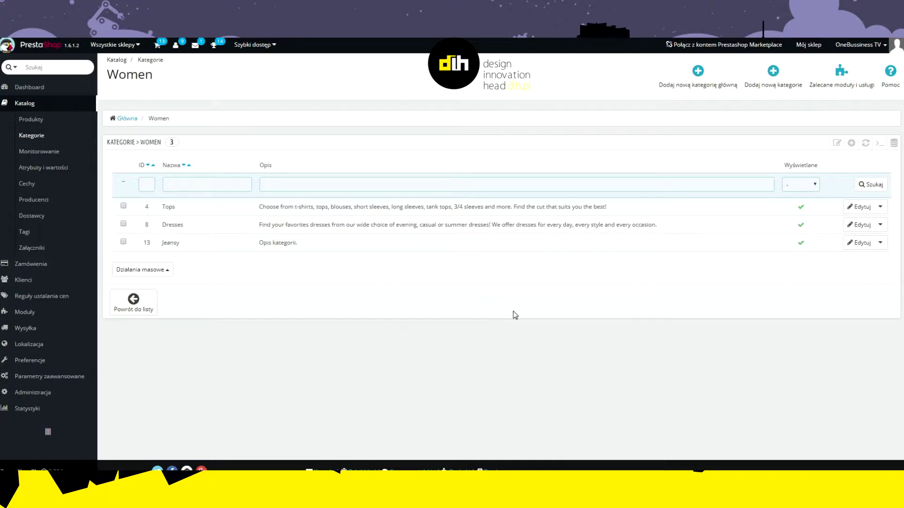
left_click(768, 79)
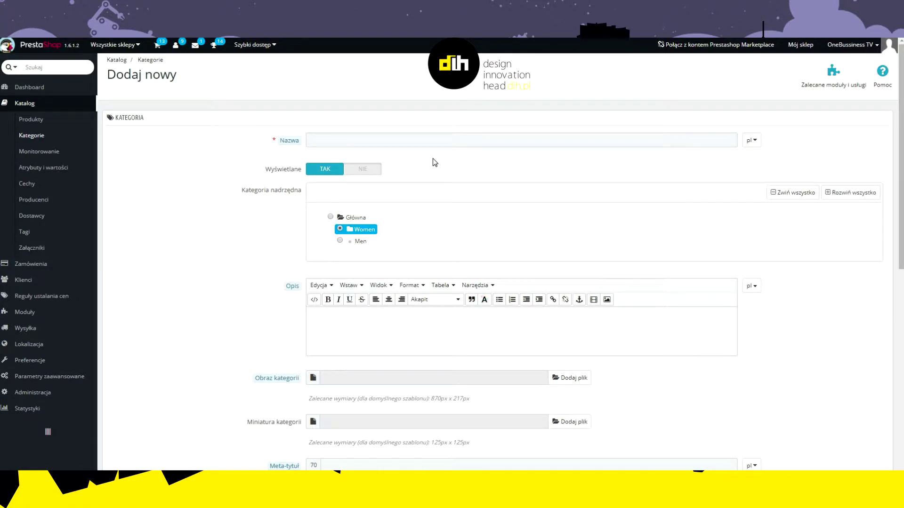
left_click(427, 139)
type("Meble")
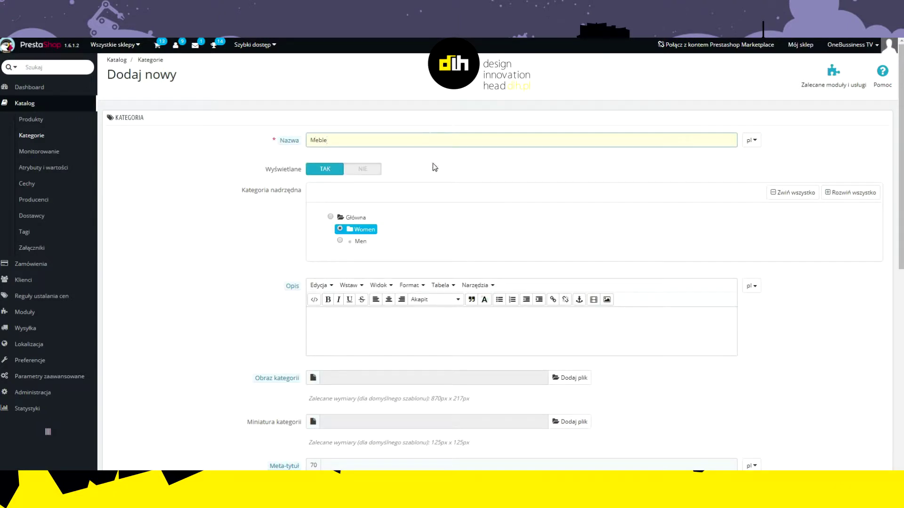
left_click(435, 167)
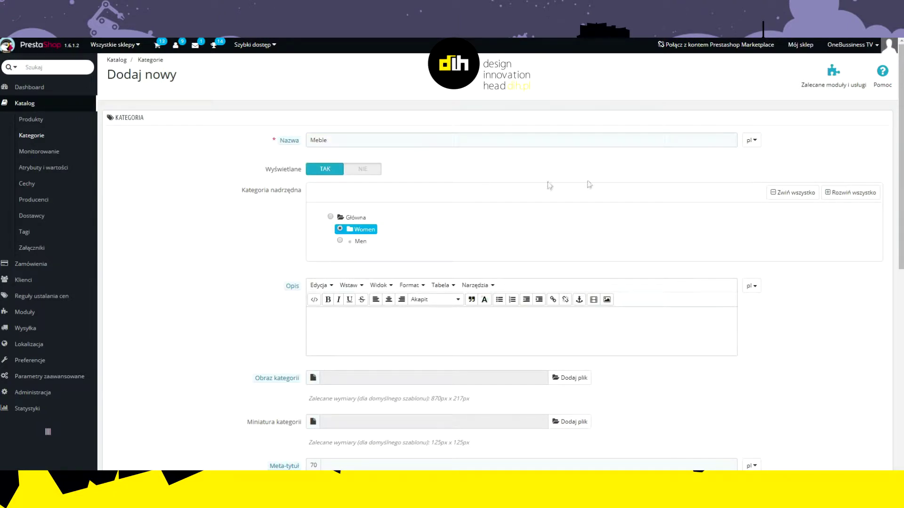
Try disabling the display of the new category, and set it back to displayed.
left_click(752, 140)
left_click(752, 140)
left_click(629, 170)
left_click(361, 171)
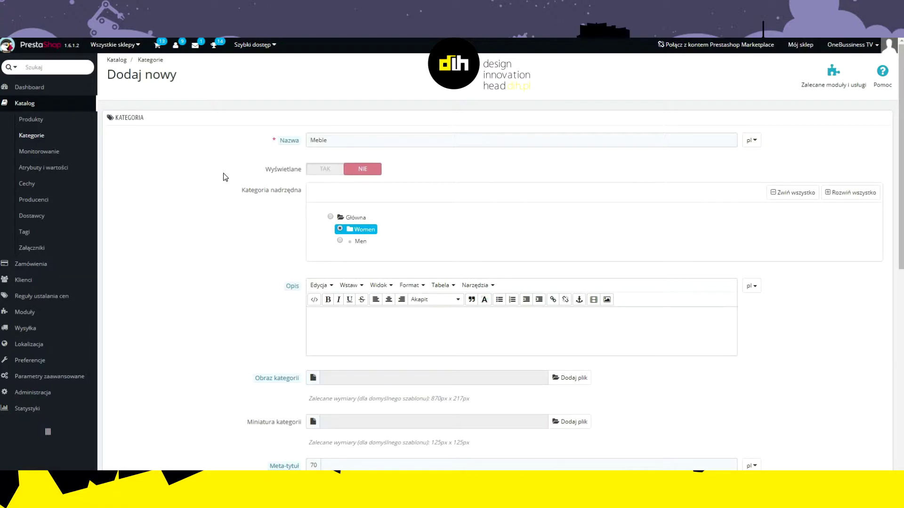
left_click(310, 172)
Try Men and Główna as the parent category, and set the parent back to Women.
scroll(244, 181, "down", 1)
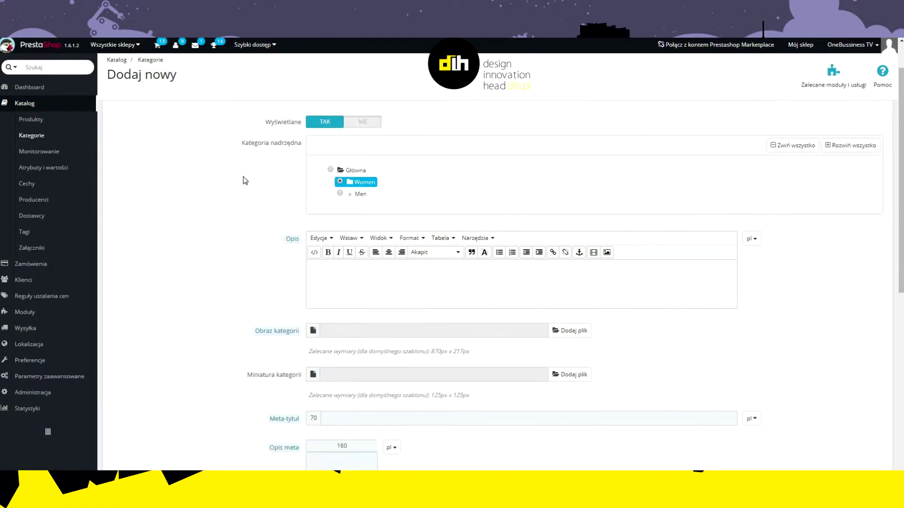
left_click(340, 193)
left_click(340, 182)
left_click(330, 170)
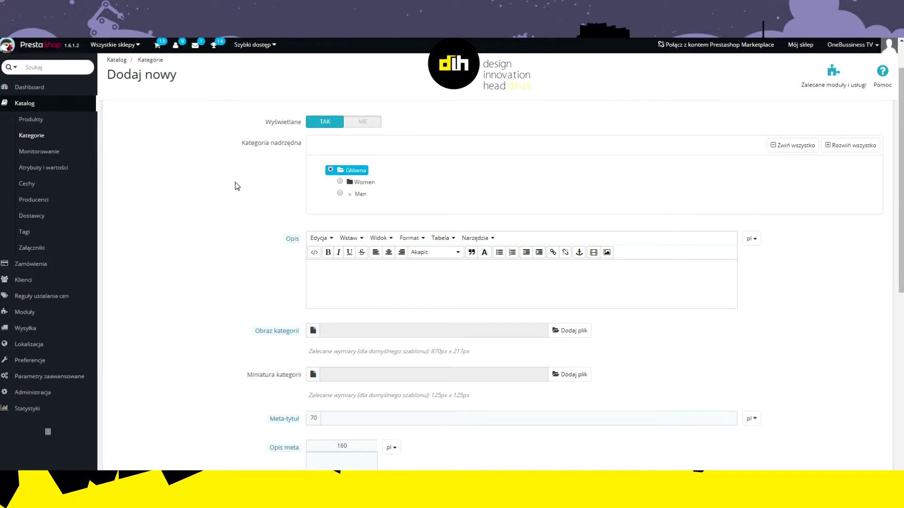
left_click(340, 182)
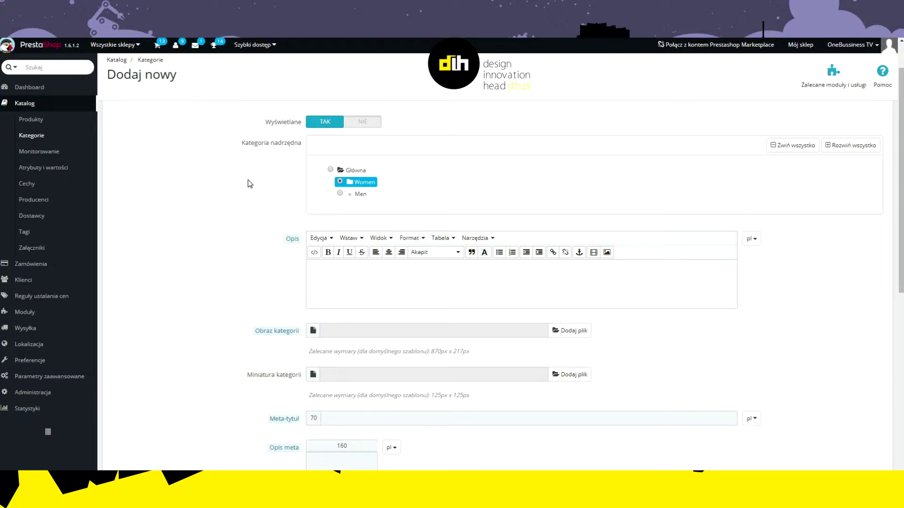
Enter "Długi opis kategorii Meble" as the category description.
scroll(250, 183, "down", 1)
left_click(330, 225)
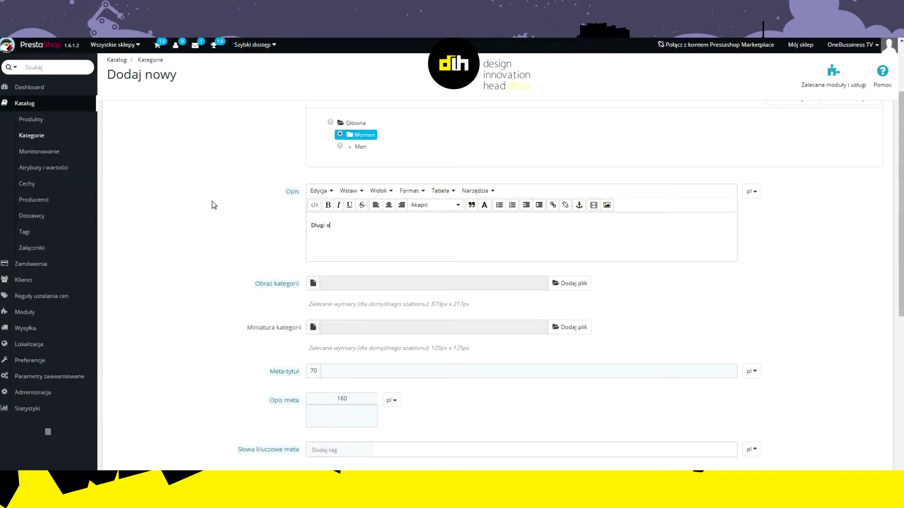
type("Długi opis kategorii Meble")
Examine the description editor's editing, insertion, view, format and table options, its HTML source code and the language choices.
left_click(332, 190)
left_click(333, 190)
left_click(361, 191)
left_click(361, 192)
left_click(391, 191)
left_click(389, 188)
left_click(418, 192)
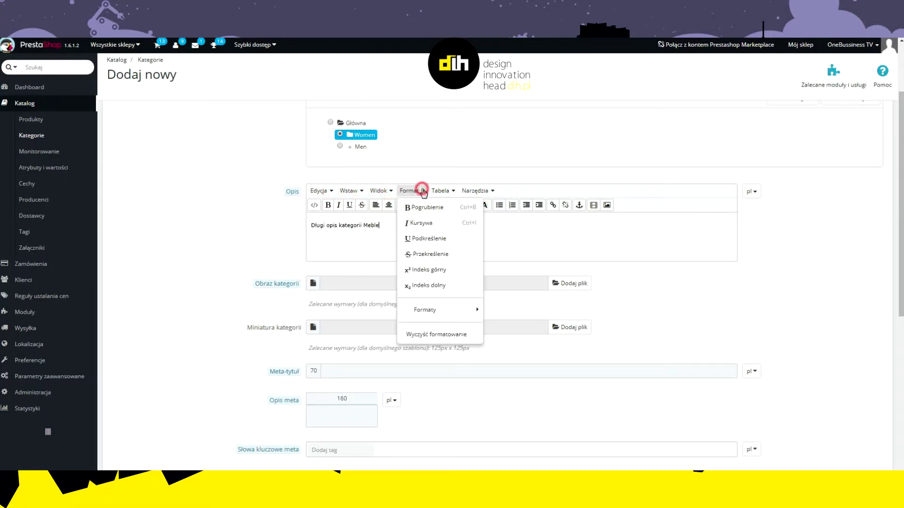
left_click(453, 190)
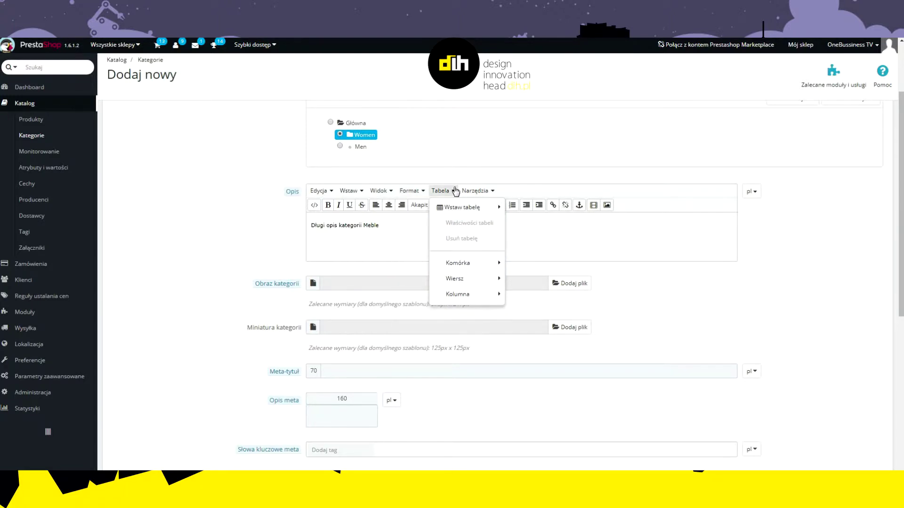
mouse_move(457, 294)
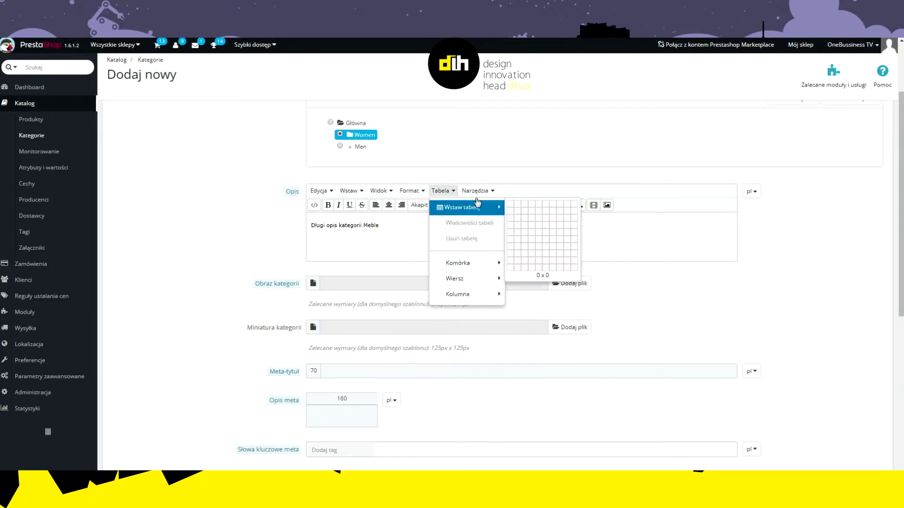
left_click(475, 191)
left_click(492, 207)
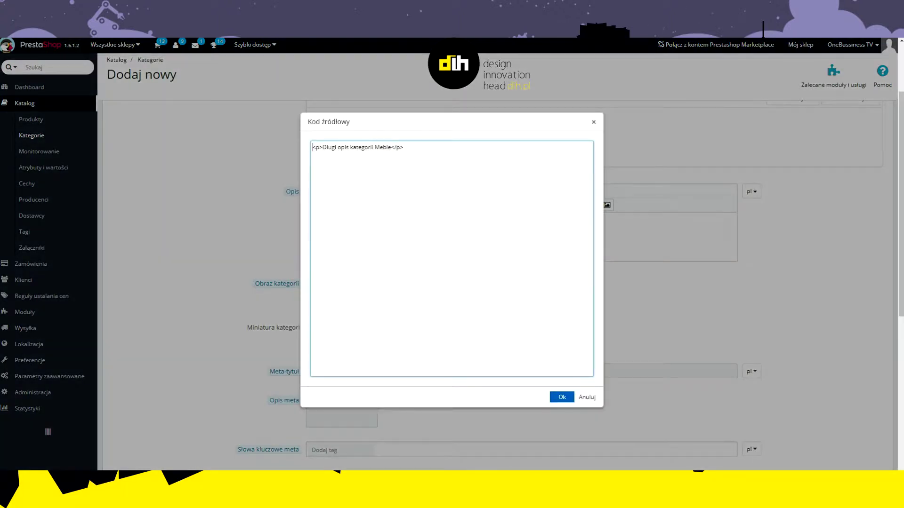
left_click(561, 396)
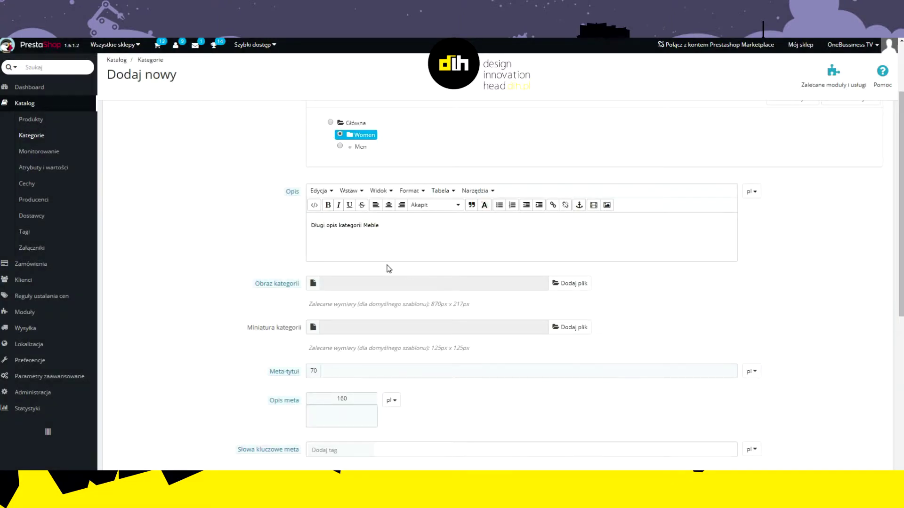
left_click(234, 215)
left_click(749, 191)
left_click(750, 191)
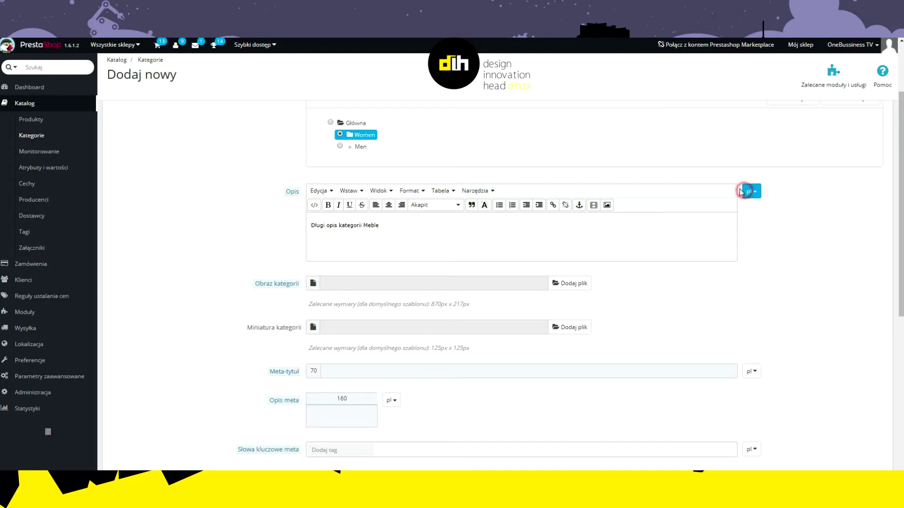
scroll(241, 228, "down", 2)
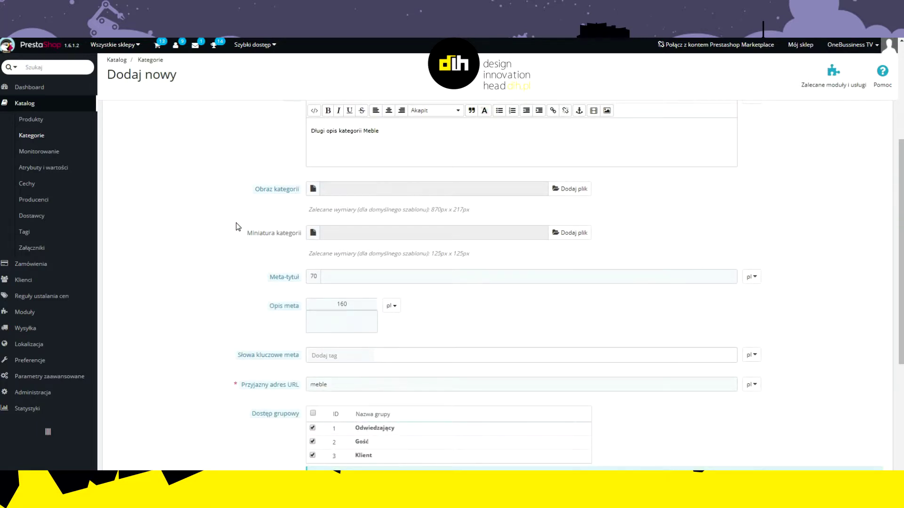
left_click(358, 189)
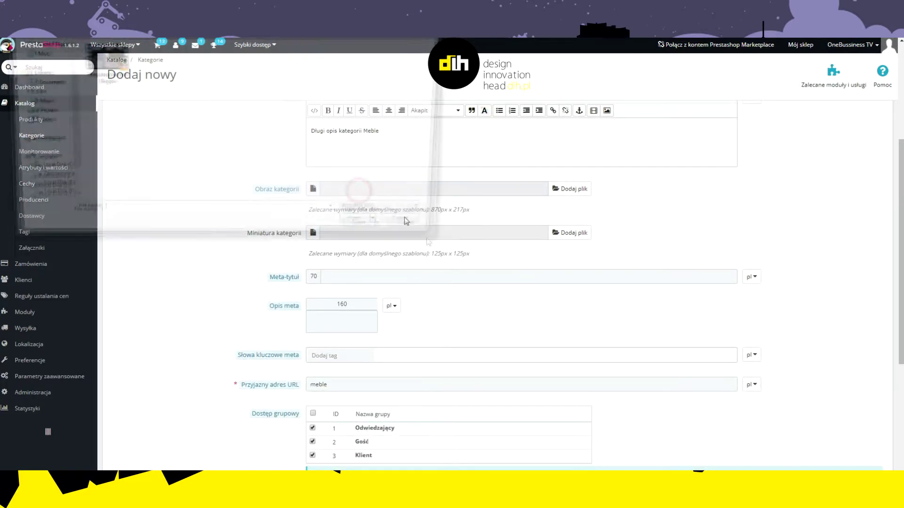
left_click(424, 232)
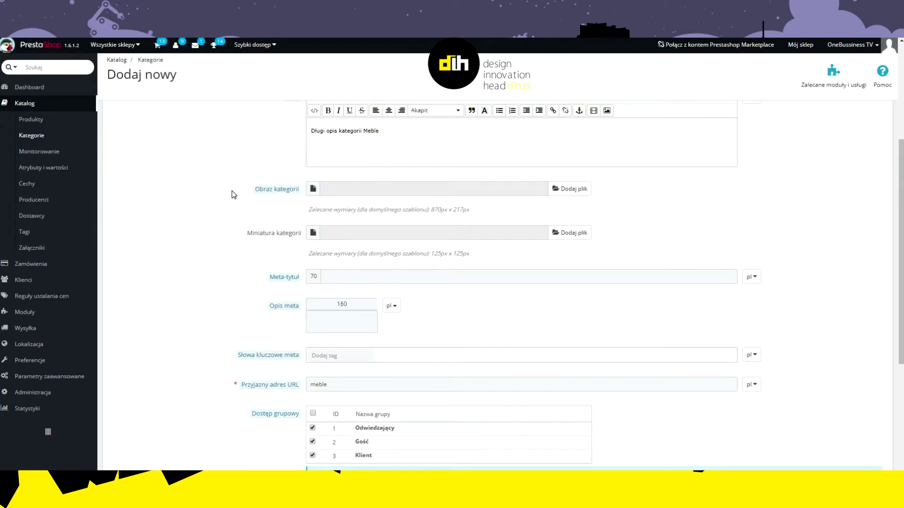
Set the category's meta title to "meble".
scroll(235, 196, "down", 1)
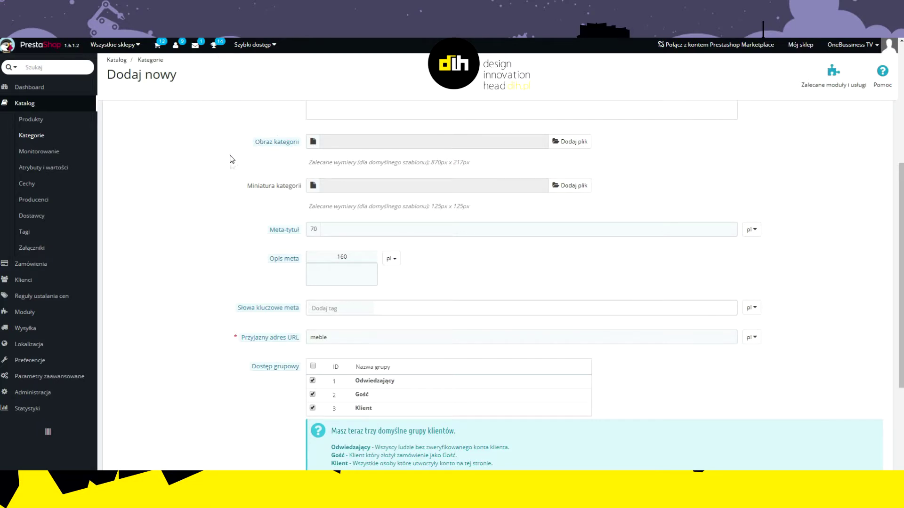
scroll(218, 196, "down", 1)
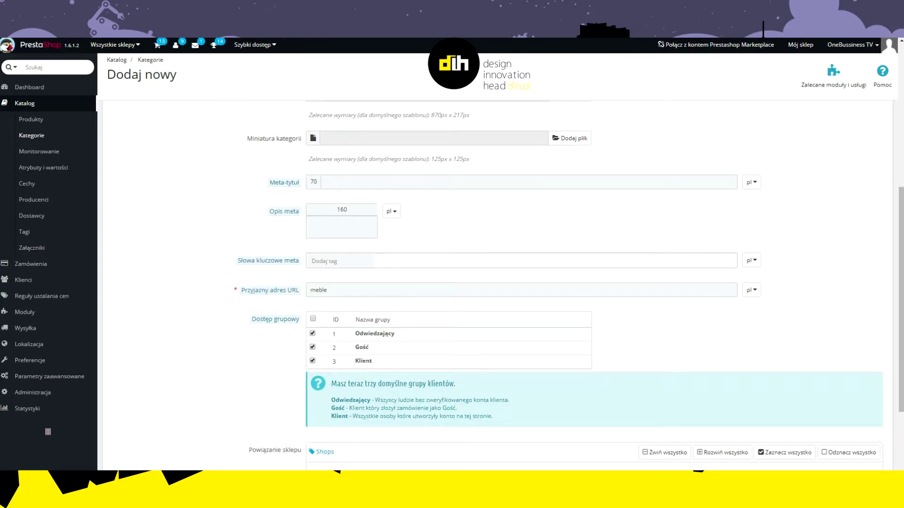
left_click(343, 182)
type("meble")
left_click(464, 226)
Add "meble" as a meta keyword tag for the category.
scroll(464, 226, "down", 1)
scroll(433, 207, "up", 1)
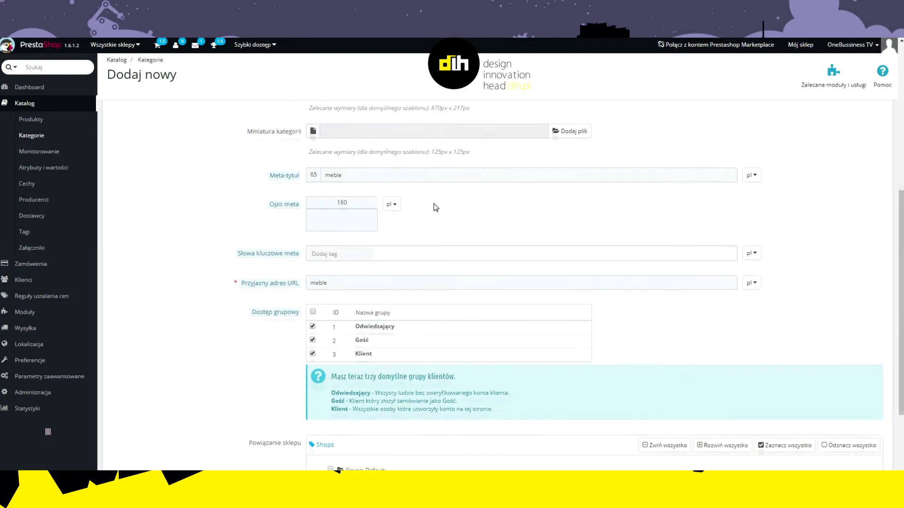
left_click(336, 261)
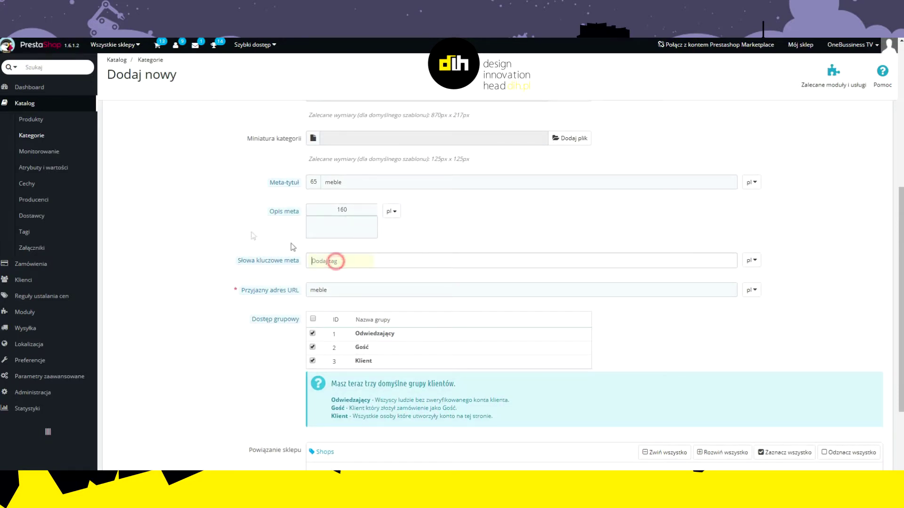
type("meble")
left_click(169, 222)
scroll(187, 227, "down", 1)
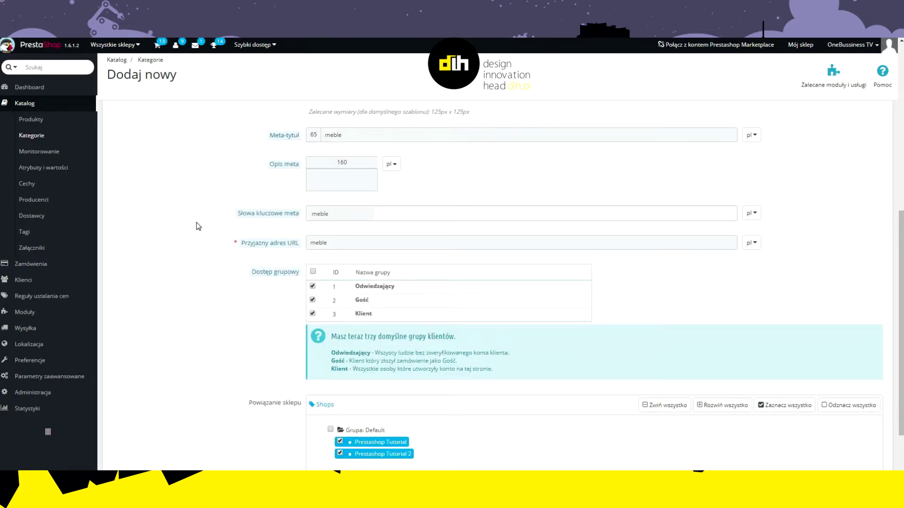
left_click(339, 215)
key("Return")
left_click(196, 213)
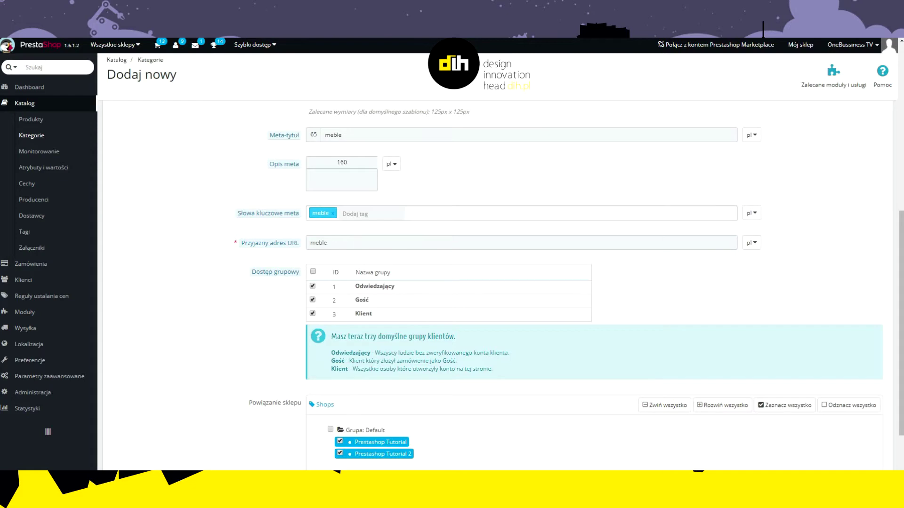
Restrict the category's group access to the Klient group by removing Odwiedzający and Gość.
scroll(201, 221, "down", 1)
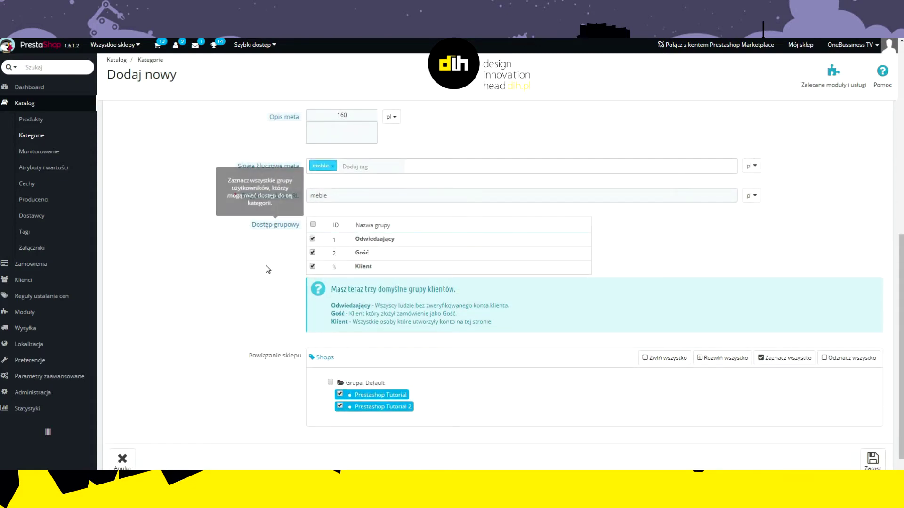
left_click(312, 239)
left_click(313, 253)
left_click(313, 266)
left_click(312, 267)
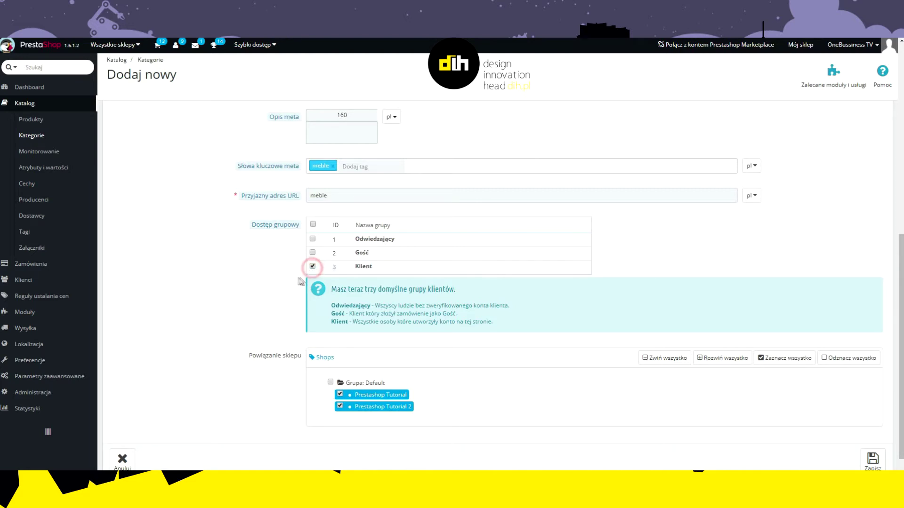
left_click(312, 253)
left_click(312, 239)
left_click(313, 252)
Associate the category only with the Prestashop Tutorial shop, leaving out Prestashop Tutorial 2.
scroll(260, 265, "down", 1)
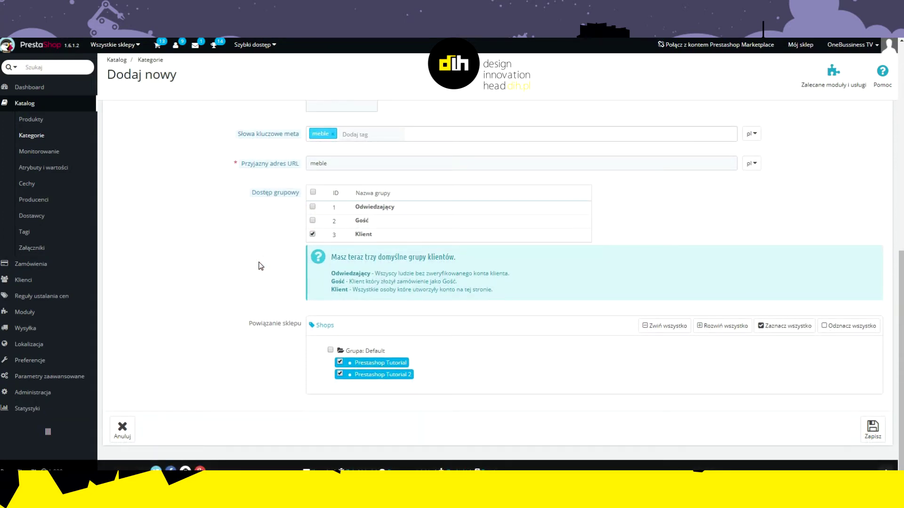
left_click_drag(330, 257, 498, 293)
left_click(218, 282)
left_click(340, 374)
left_click(341, 363)
left_click(340, 363)
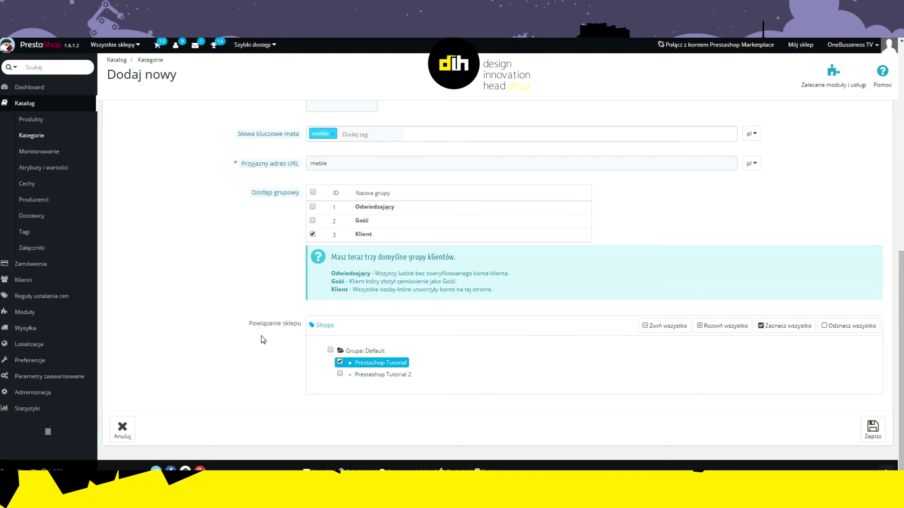
Save the new category and select the Meble entry in the category list.
left_click(868, 427)
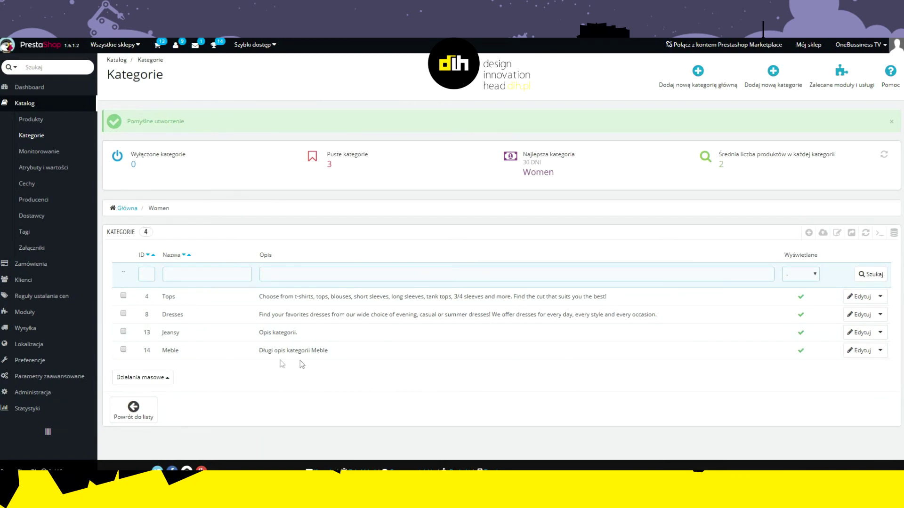
left_click(123, 350)
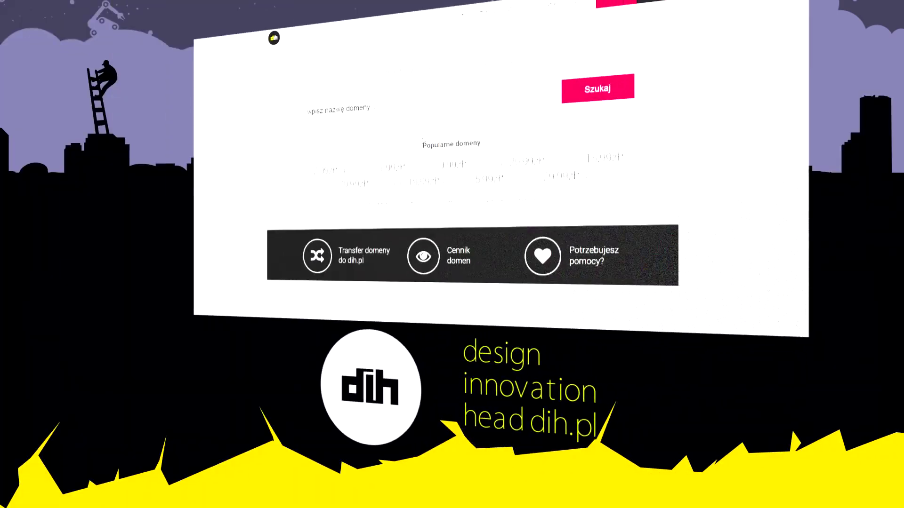
scroll(420, 139, "down", 10)
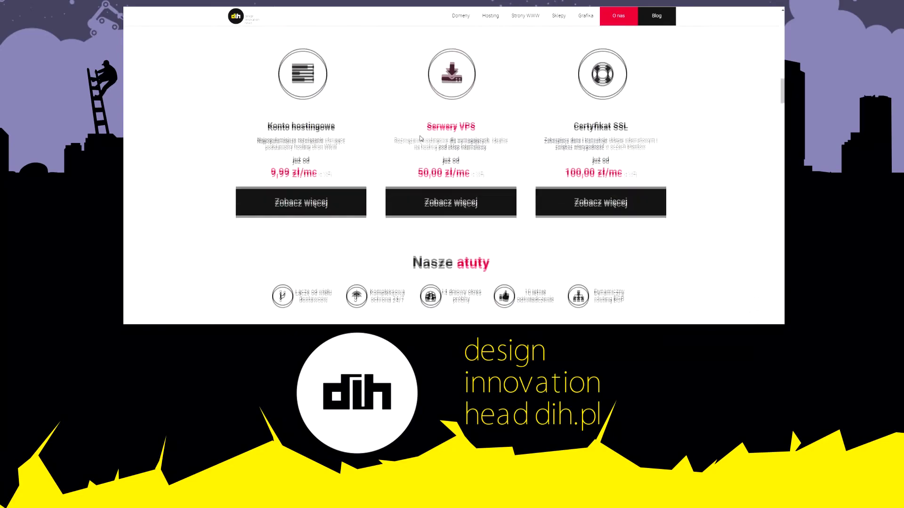
scroll(420, 139, "down", 10)
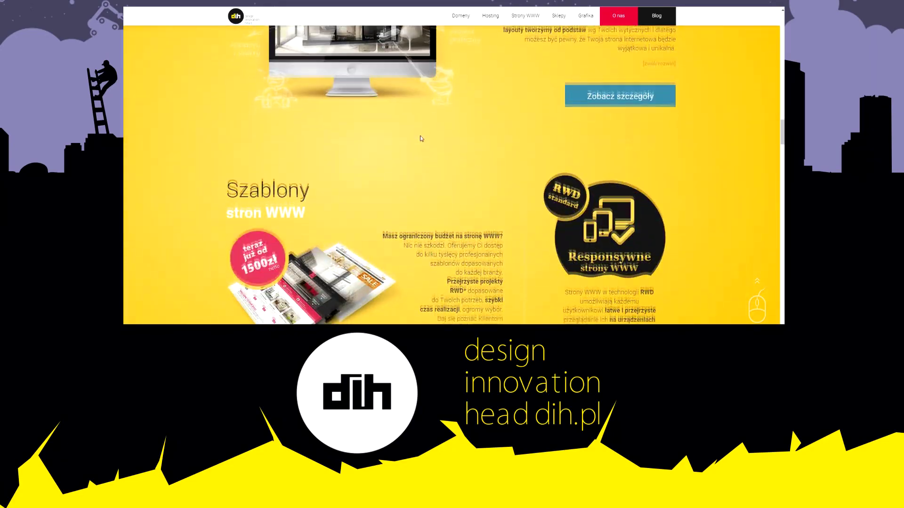
scroll(420, 139, "down", 10)
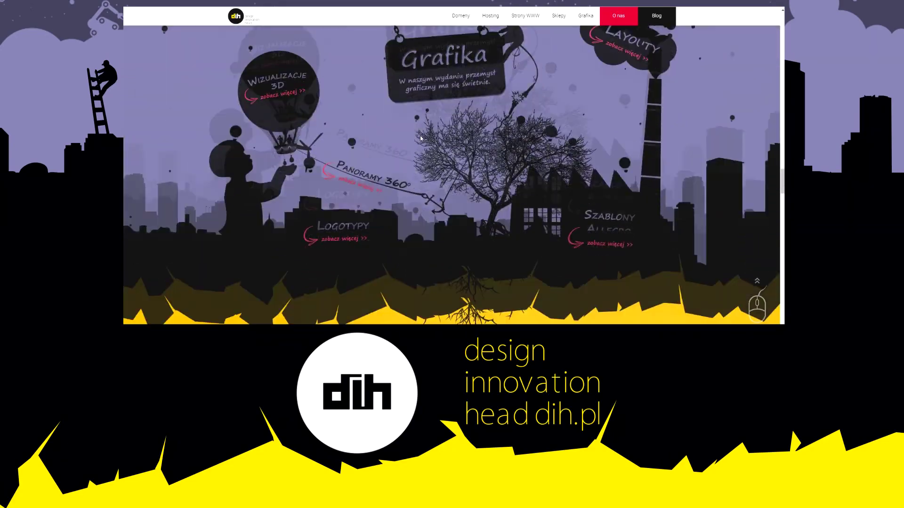
scroll(420, 138, "down", 10)
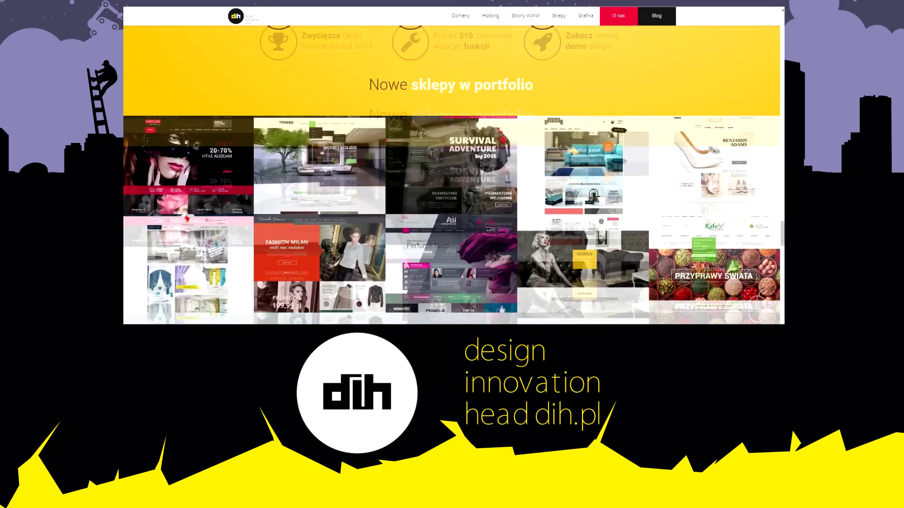